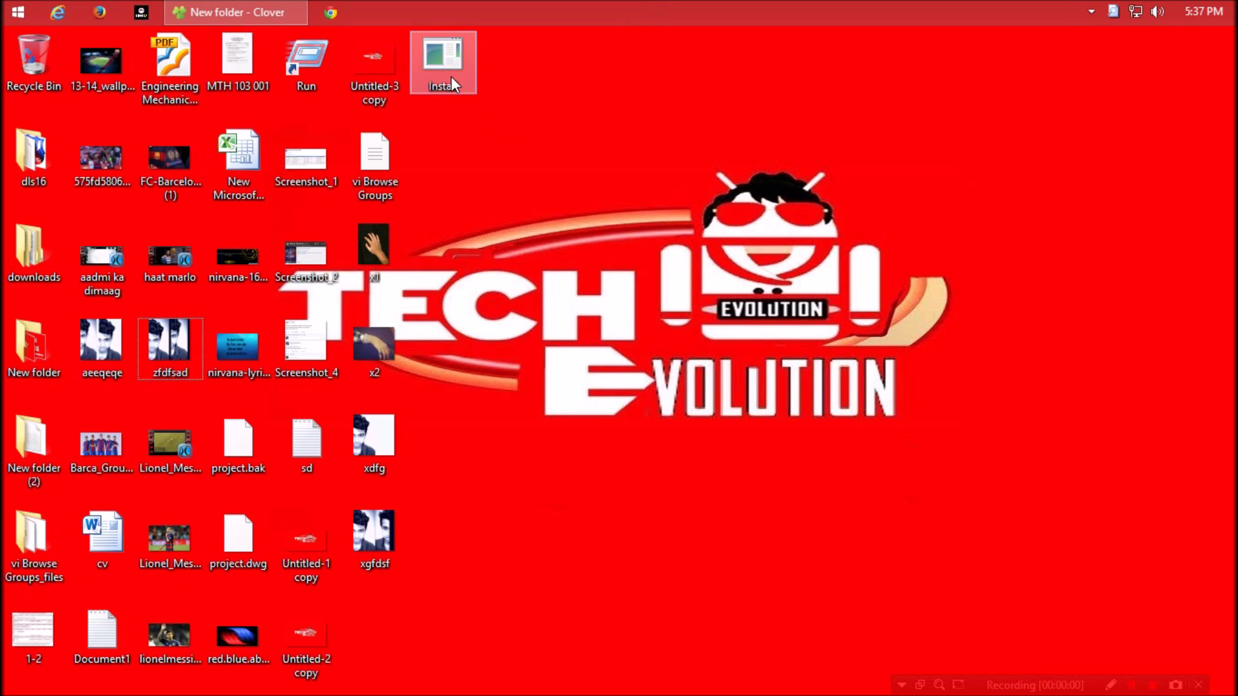
- Check the Install item's actions, then bring the Firefox Google page forward
{"action": "right_click", "coordinate": [466, 89]}
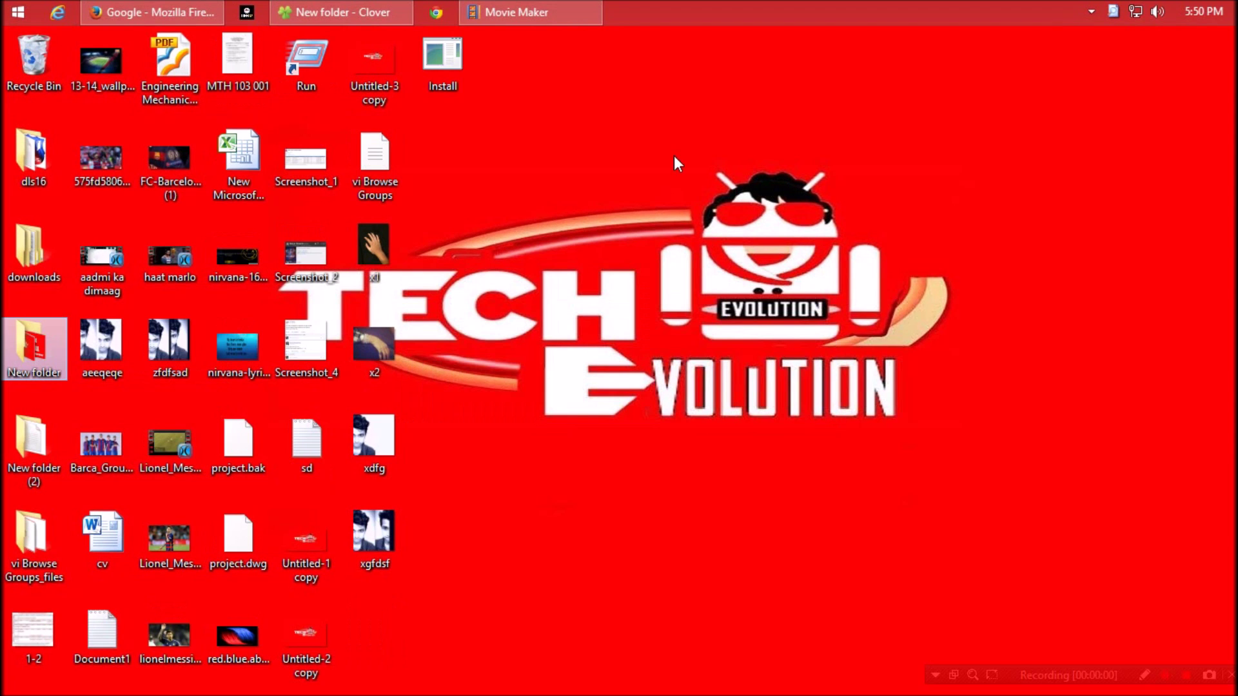
{"action": "left_click", "coordinate": [160, 10]}
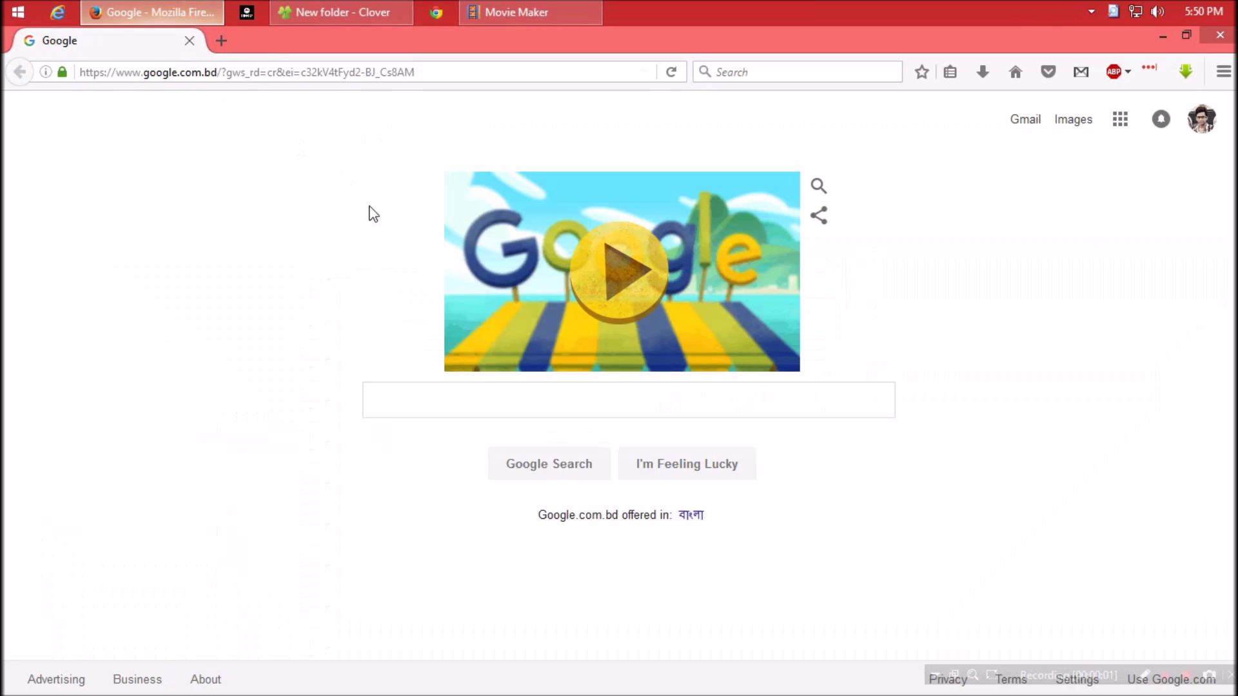
- Search Google for msvcp71 and open the DLL-Files.com msvcp71.dll download result
{"action": "left_click", "coordinate": [470, 397]}
{"action": "type", "text": "m"}
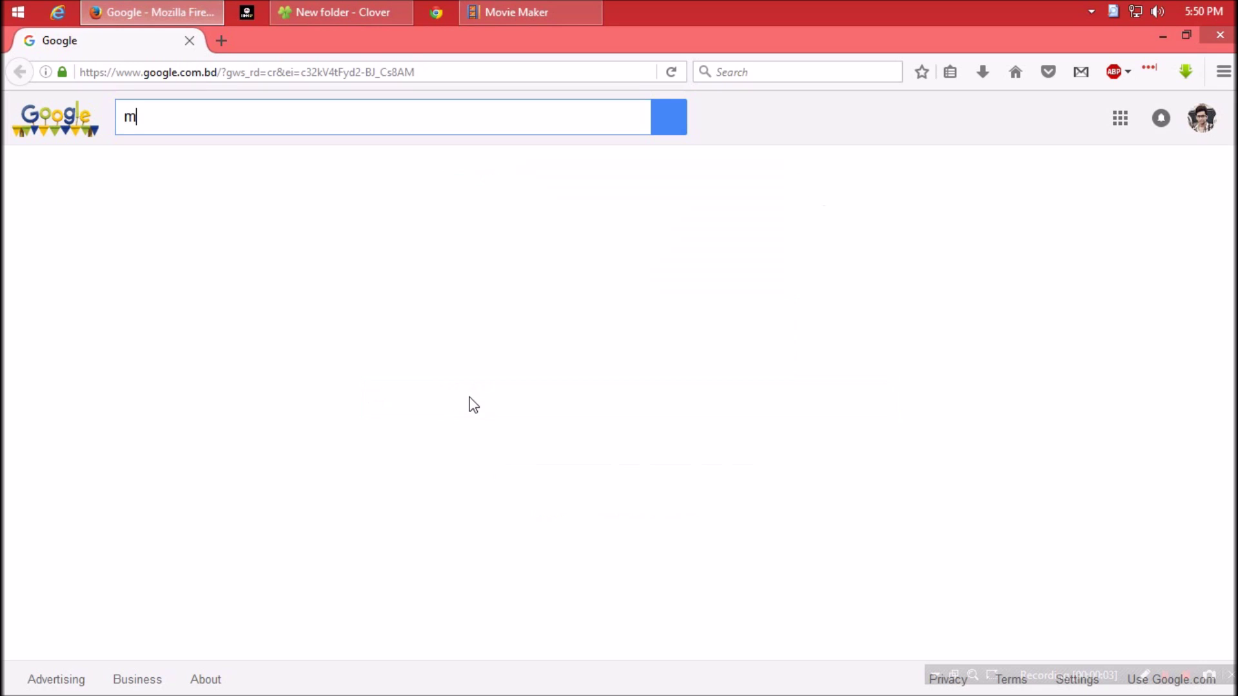
{"action": "type", "text": "s"}
{"action": "key", "text": "Down"}
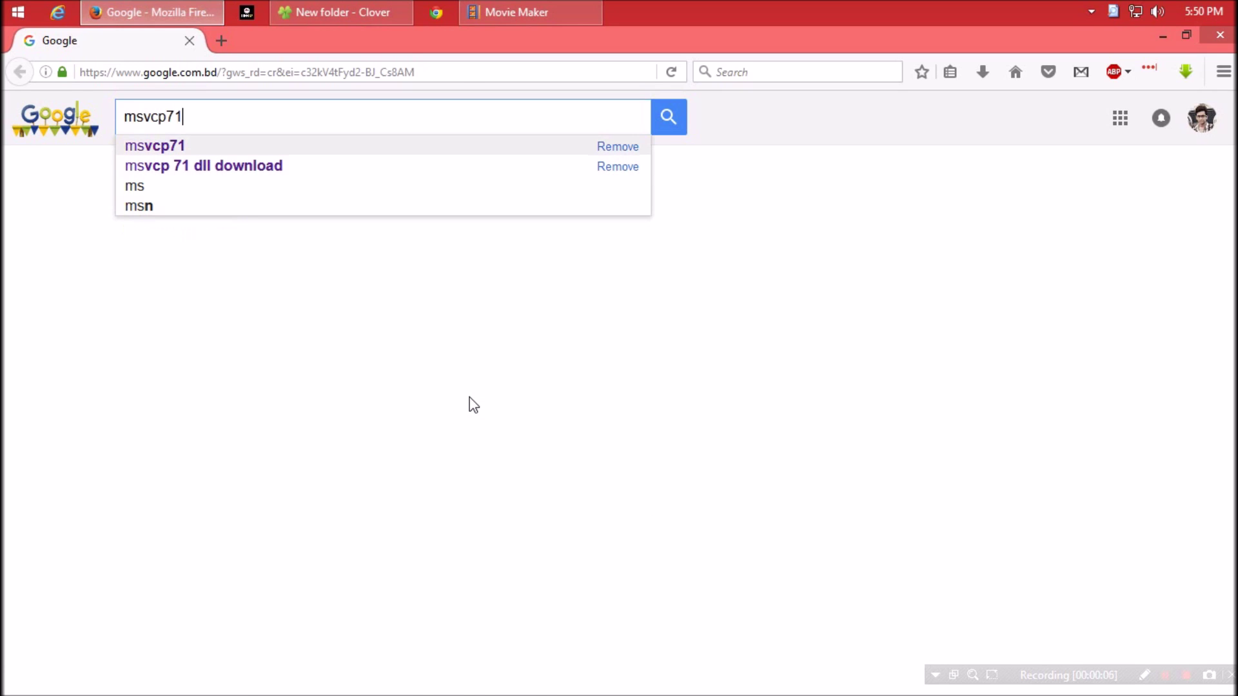
{"action": "key", "text": "Return"}
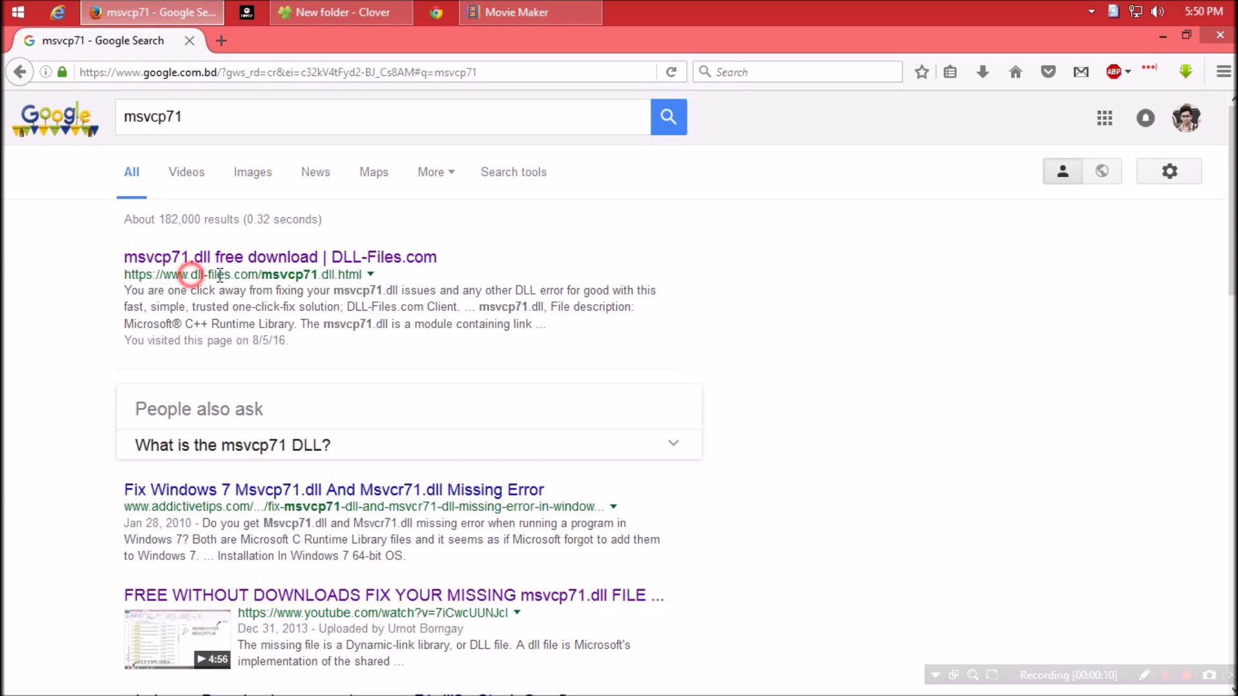
{"action": "left_click_drag", "start_coordinate": [192, 275], "coordinate": [288, 275]}
{"action": "left_click_drag", "start_coordinate": [131, 275], "coordinate": [262, 276]}
{"action": "left_click", "coordinate": [359, 260]}
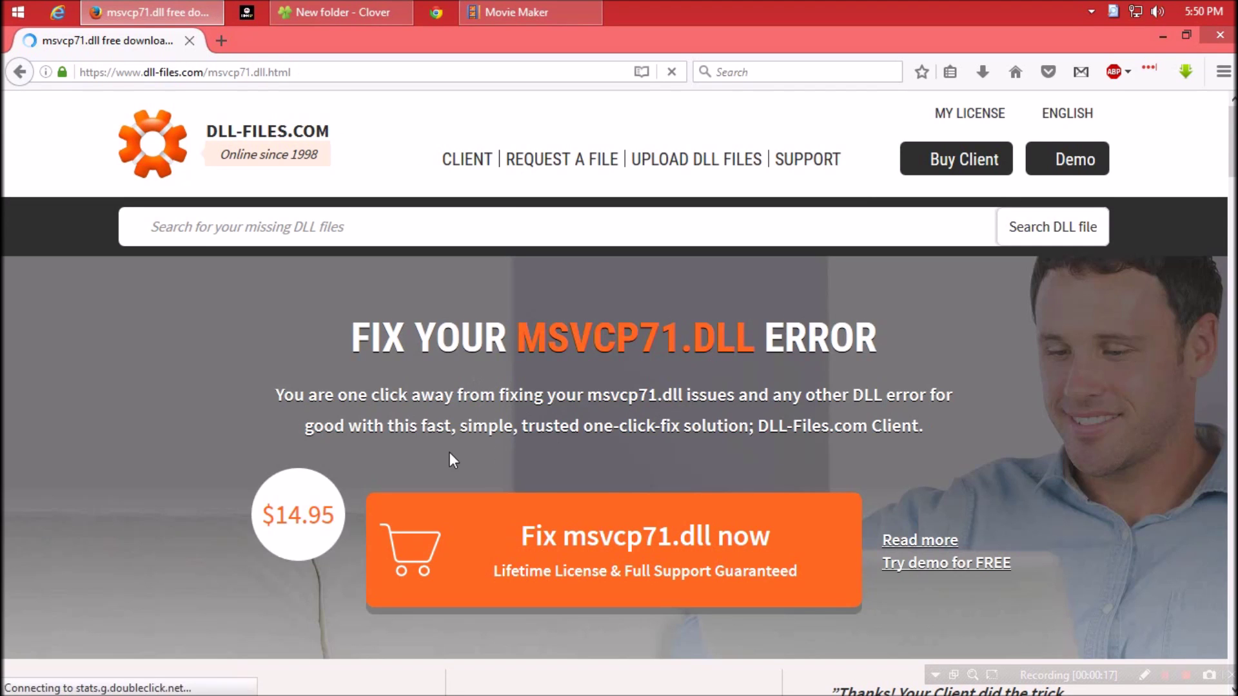
- Download msvcp71.zip version 7.10.6052.0 and show it in the Downloads folder
{"action": "left_click", "coordinate": [267, 518]}
{"action": "double_click", "coordinate": [298, 517]}
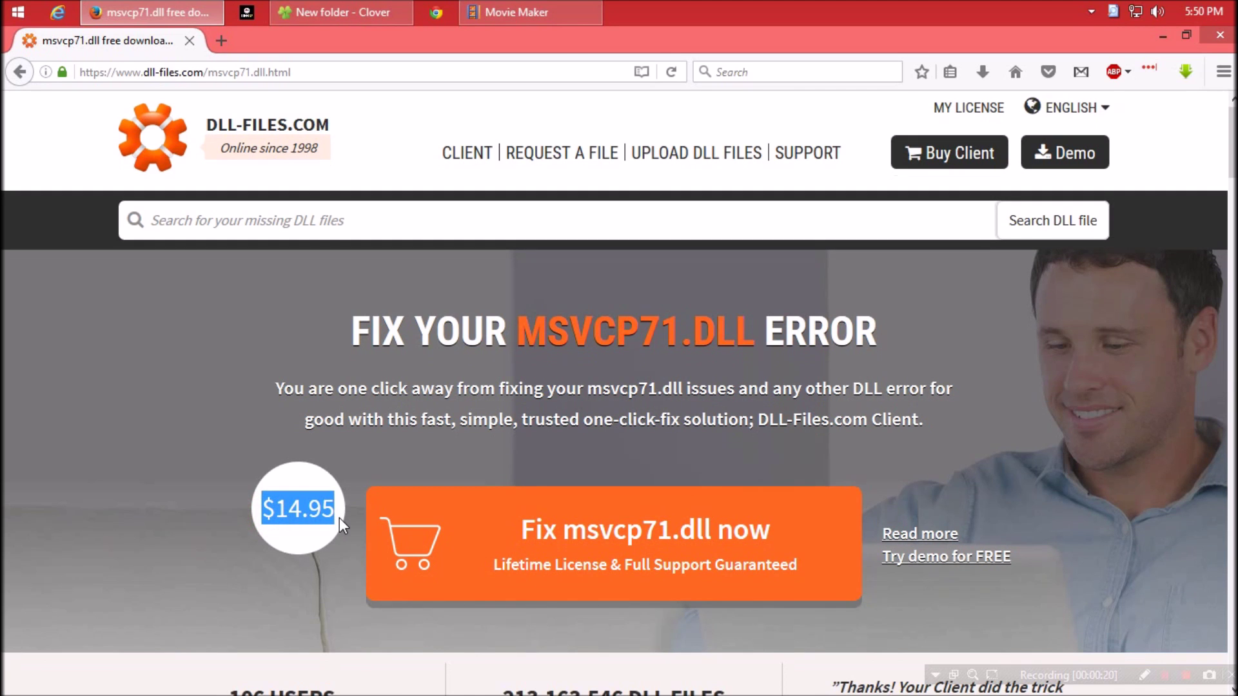
{"action": "scroll", "coordinate": [340, 517], "scroll_direction": "down", "scroll_amount": 3}
{"action": "scroll", "coordinate": [357, 510], "scroll_direction": "down", "scroll_amount": 2}
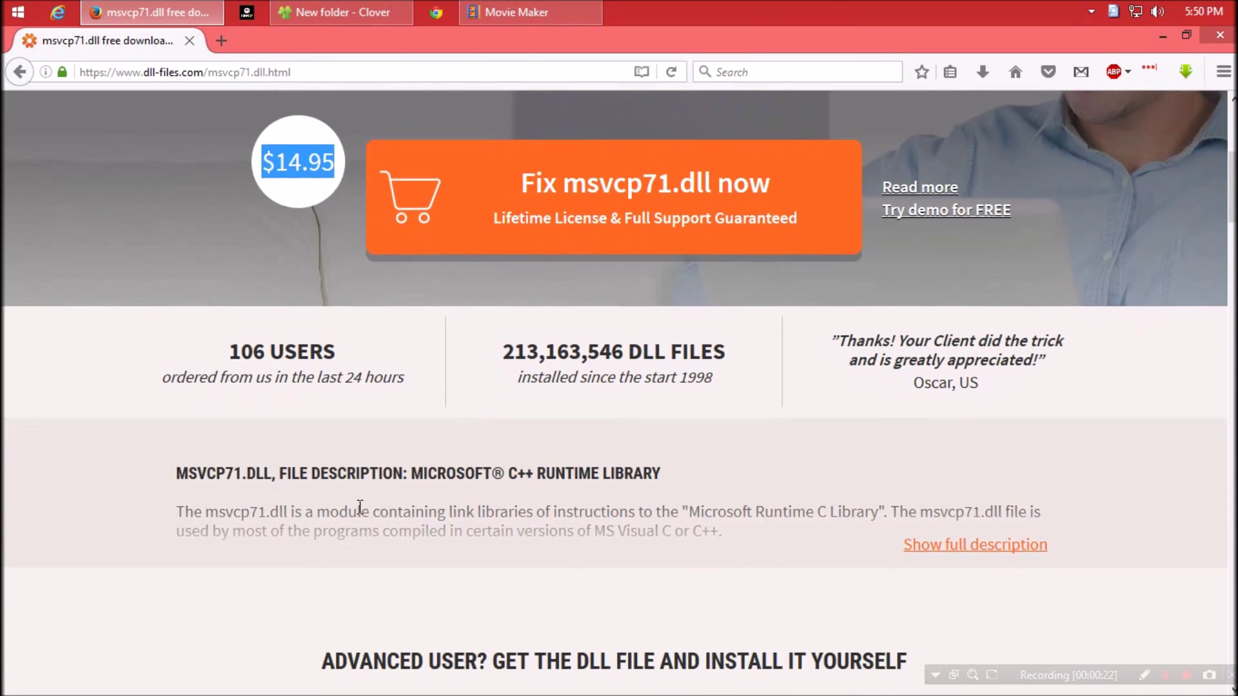
{"action": "scroll", "coordinate": [356, 511], "scroll_direction": "down", "scroll_amount": 2}
{"action": "scroll", "coordinate": [358, 509], "scroll_direction": "down", "scroll_amount": 1}
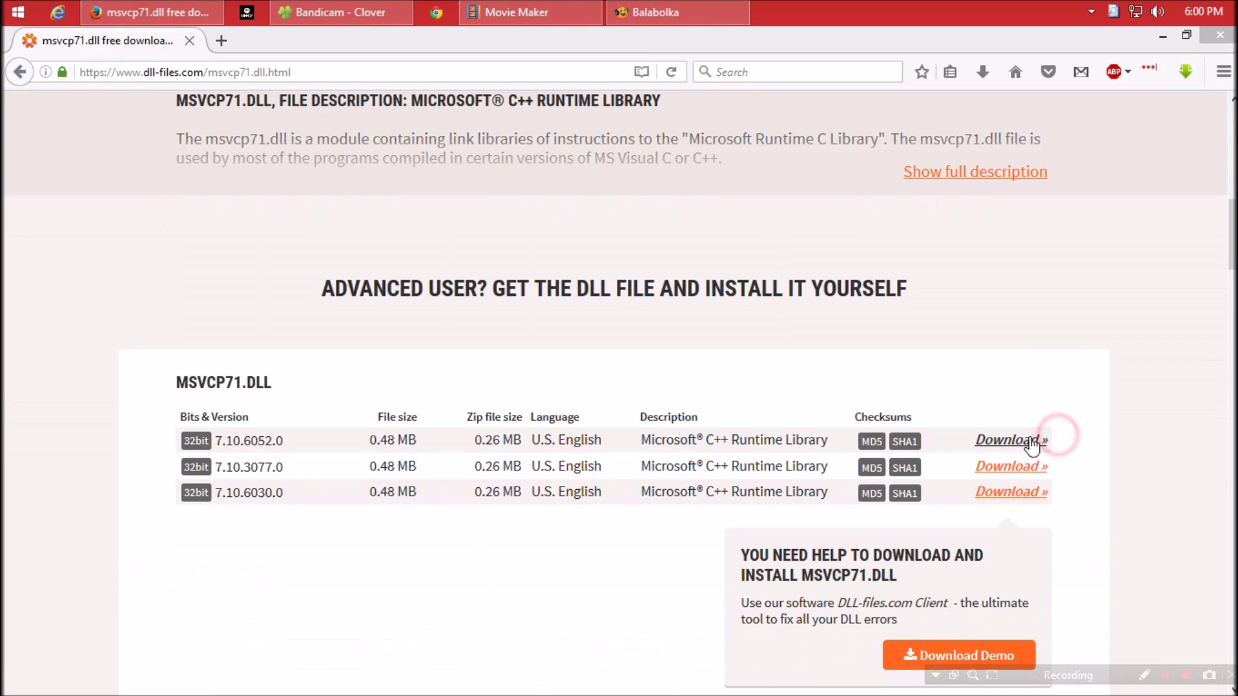
{"action": "left_click", "coordinate": [1031, 441]}
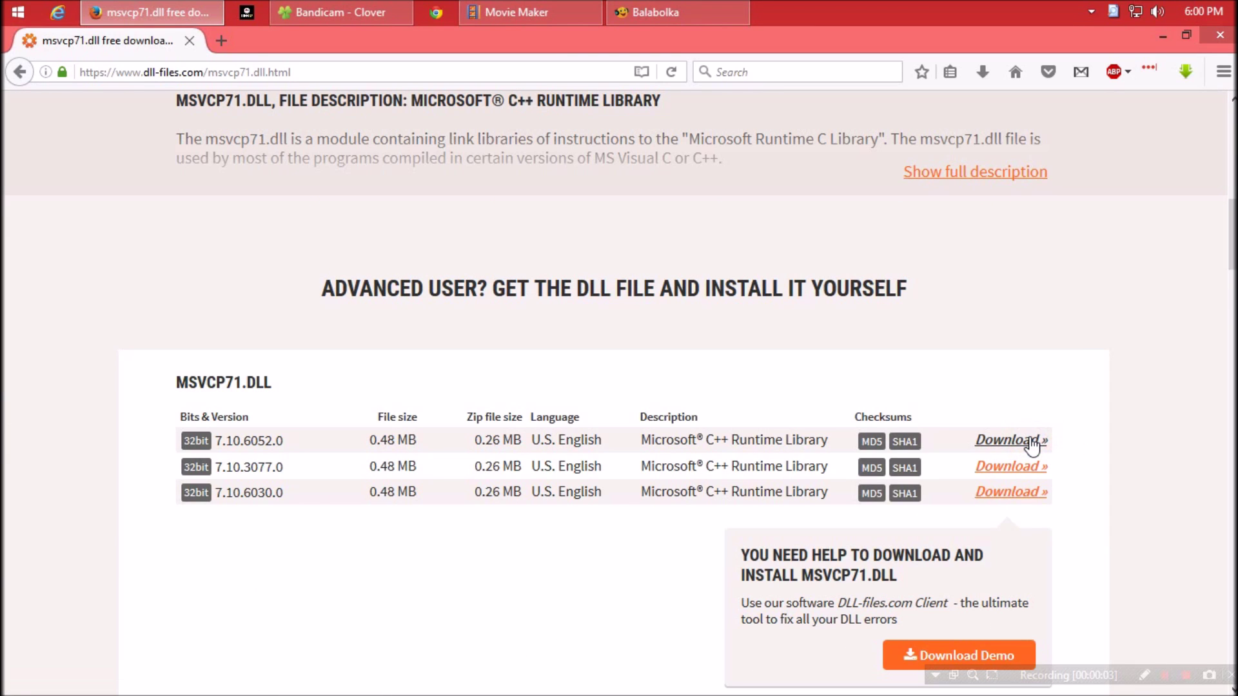
{"action": "left_click", "coordinate": [690, 472]}
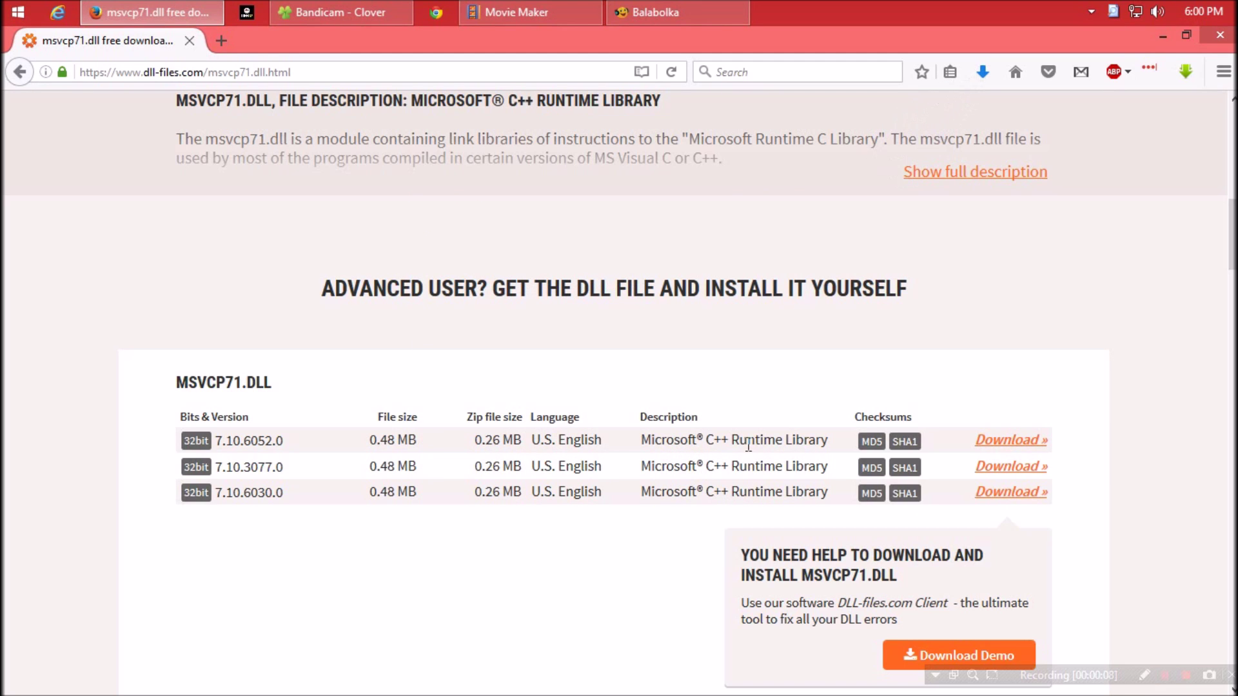
{"action": "left_click", "coordinate": [982, 71]}
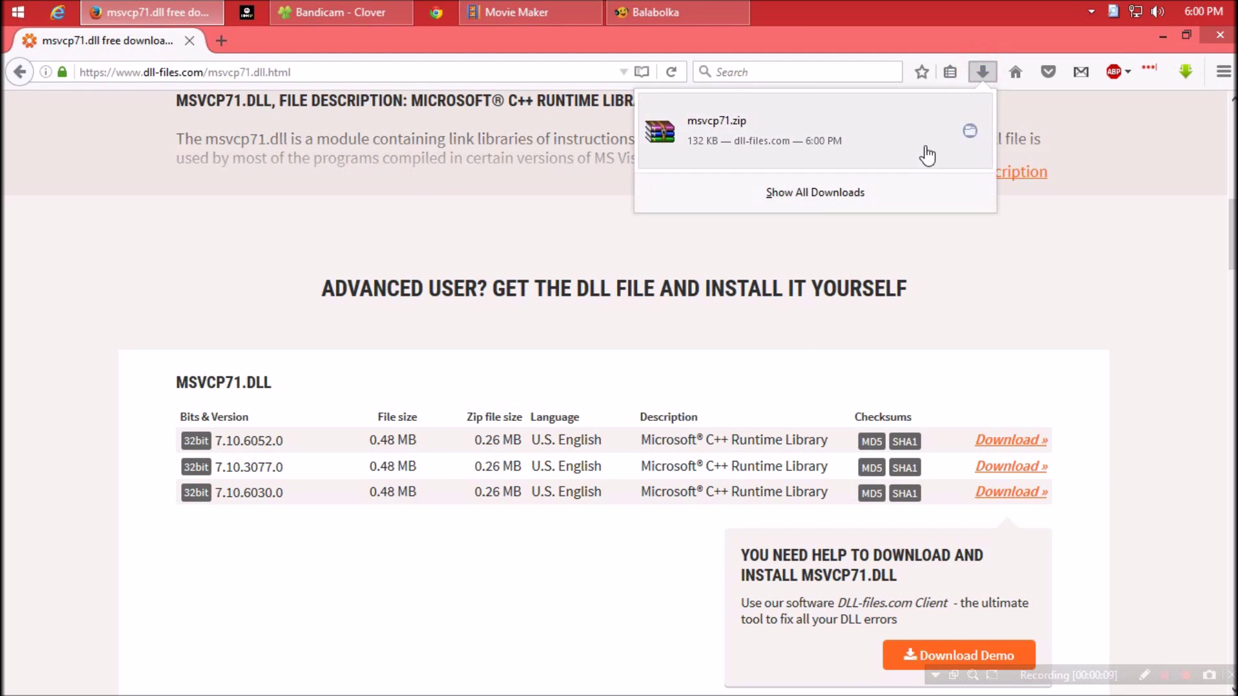
{"action": "left_click", "coordinate": [971, 131]}
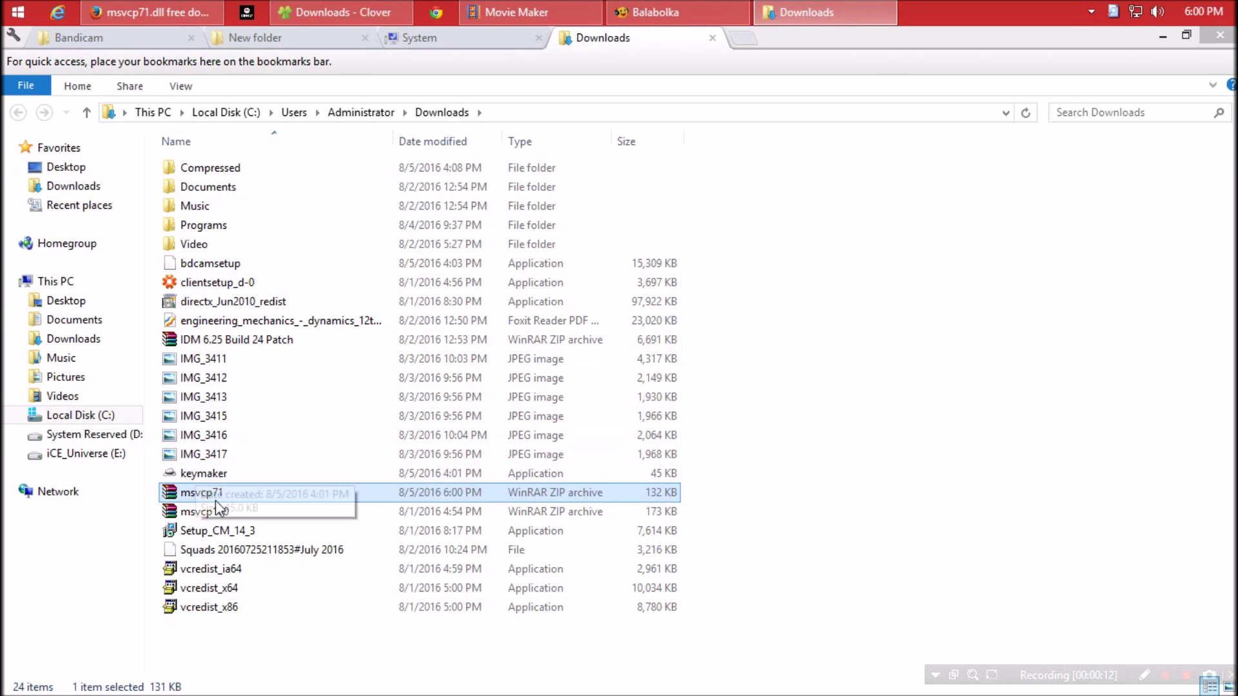
- Open msvcp71.zip in WinRAR and inspect the msvcp71.dll entry
{"action": "double_click", "coordinate": [215, 491]}
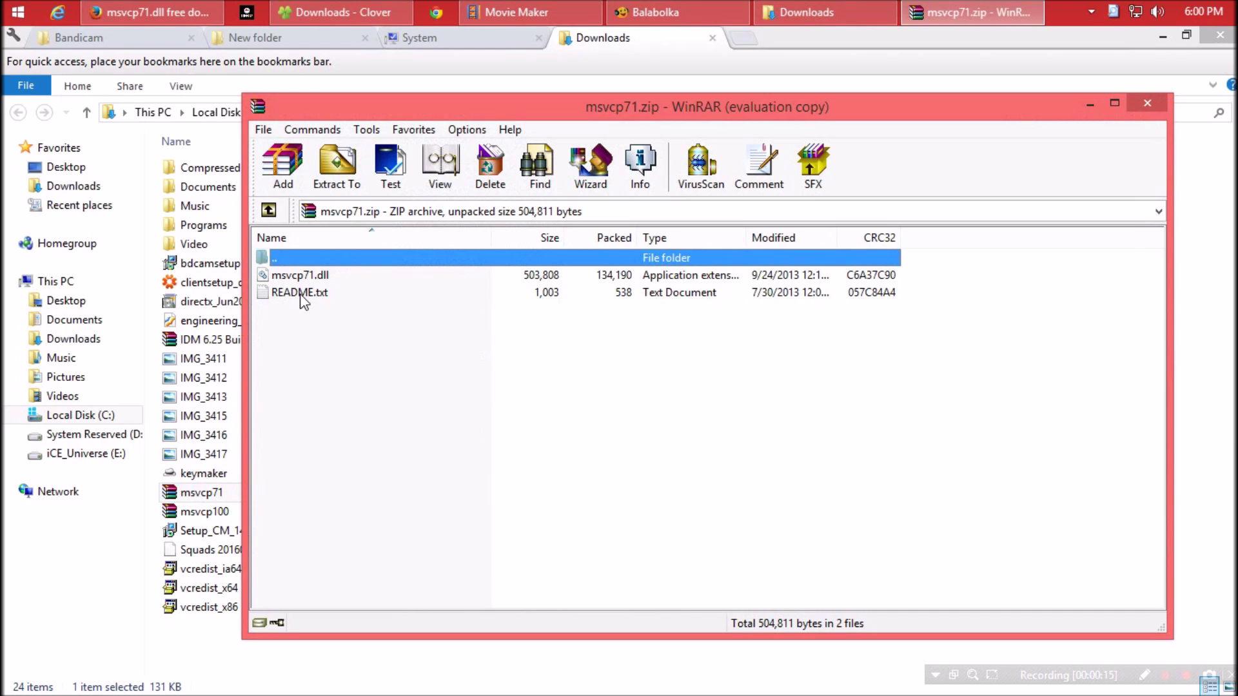
{"action": "left_click", "coordinate": [299, 275]}
{"action": "right_click", "coordinate": [299, 275]}
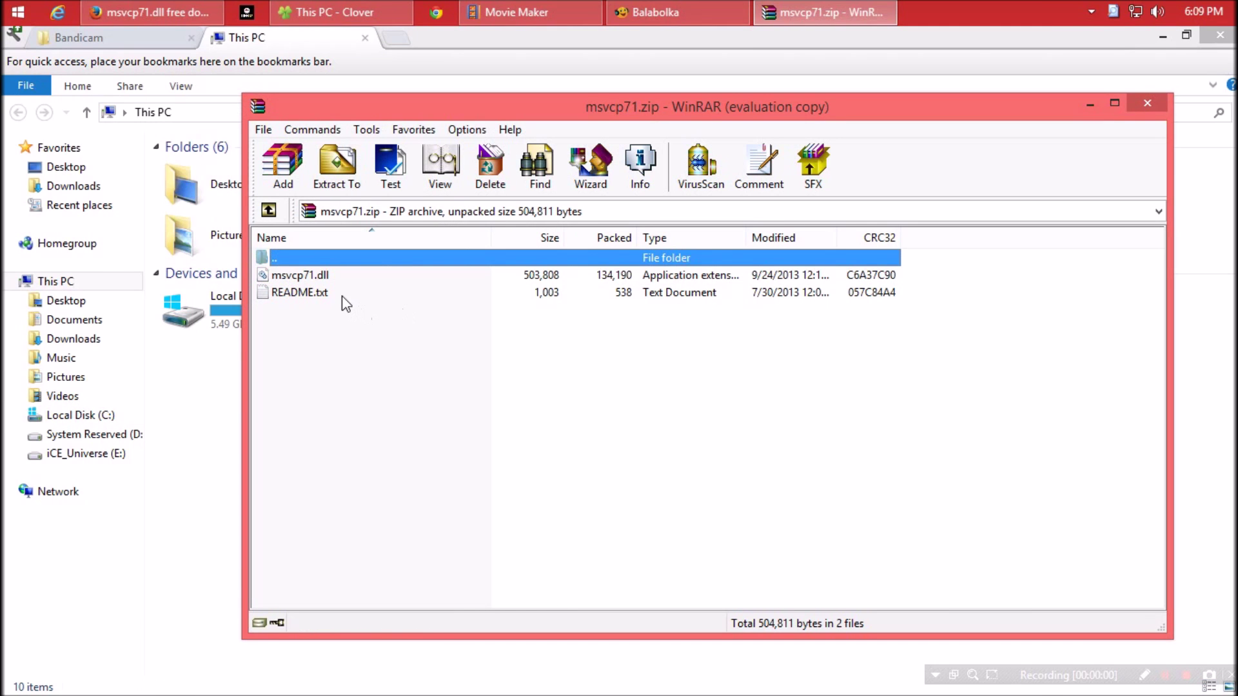
- Open README.txt in Notepad and highlight the \Windows\System32 destination
{"action": "left_click", "coordinate": [339, 294]}
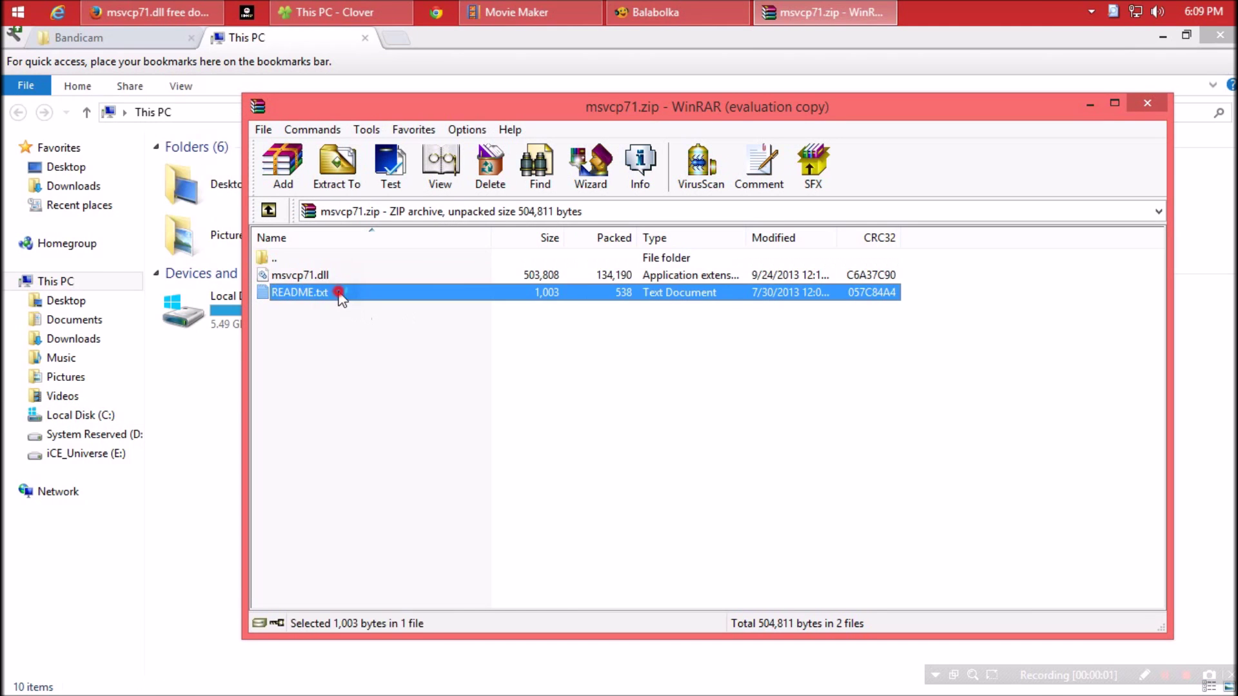
{"action": "double_click", "coordinate": [340, 295]}
{"action": "left_click_drag", "start_coordinate": [711, 385], "coordinate": [839, 386]}
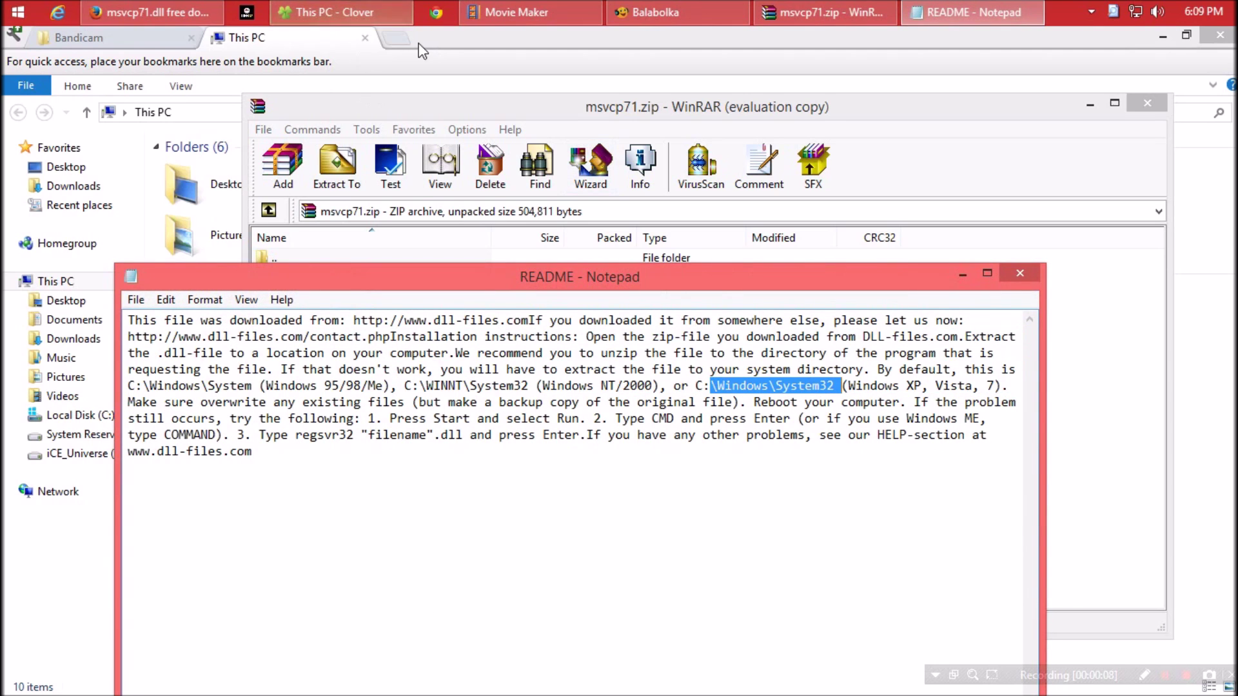
{"action": "left_click", "coordinate": [407, 58]}
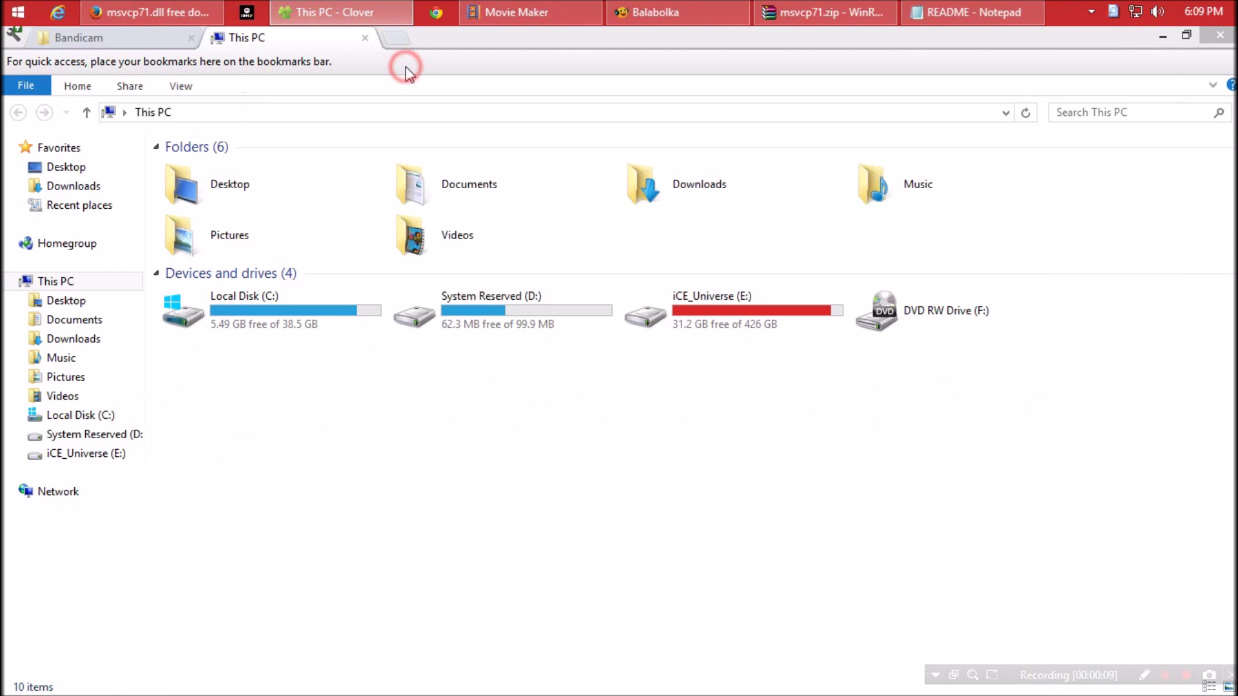
- Open the Windows folder on Local Disk (C:)
{"action": "double_click", "coordinate": [302, 321]}
{"action": "left_click", "coordinate": [222, 262]}
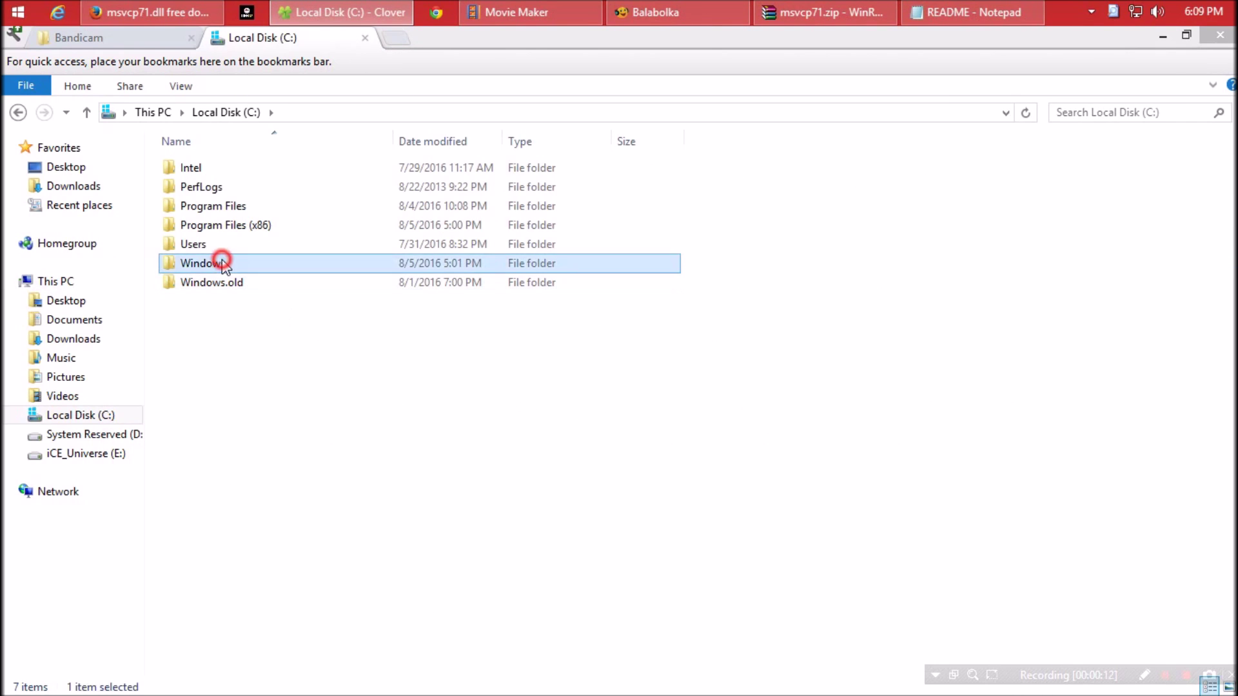
{"action": "double_click", "coordinate": [221, 263]}
{"action": "scroll", "coordinate": [768, 610], "scroll_direction": "down", "scroll_amount": 4}
{"action": "scroll", "coordinate": [387, 522], "scroll_direction": "down", "scroll_amount": 6}
- Open System32 and bring the msvcp71.zip archive window back
{"action": "left_click", "coordinate": [524, 554]}
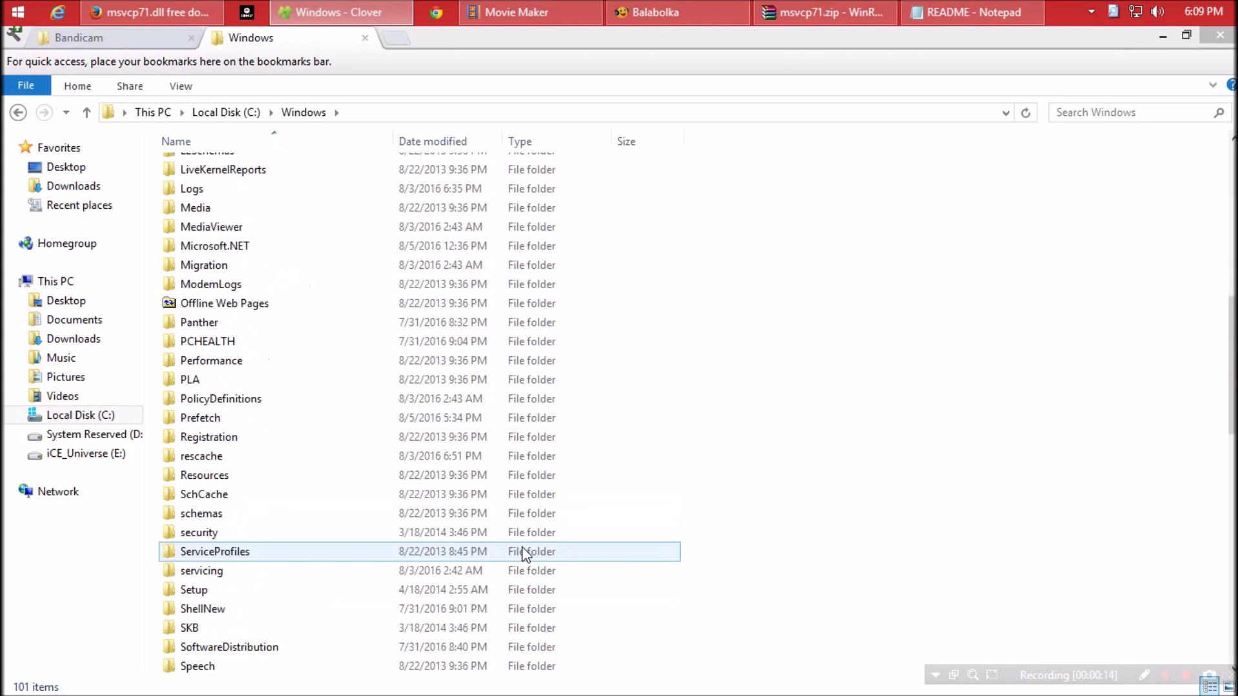
{"action": "scroll", "coordinate": [523, 554], "scroll_direction": "down", "scroll_amount": 9}
{"action": "scroll", "coordinate": [523, 552], "scroll_direction": "down", "scroll_amount": 1}
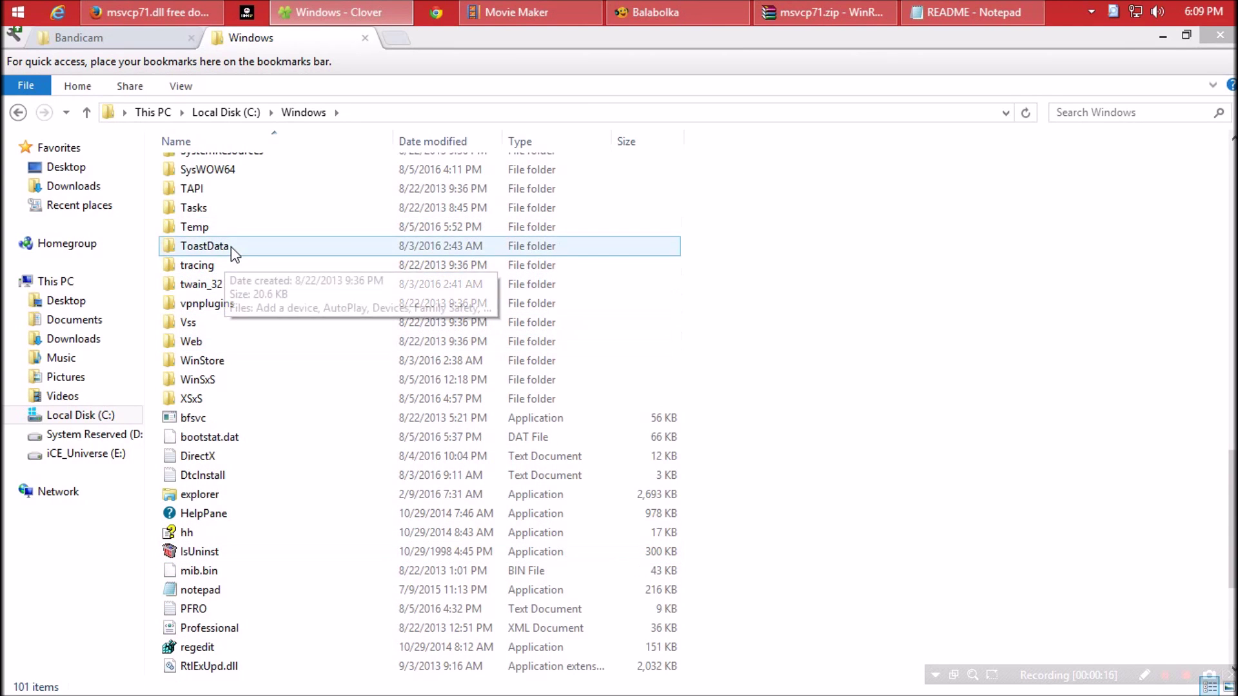
{"action": "scroll", "coordinate": [262, 211], "scroll_direction": "up", "scroll_amount": 1}
{"action": "left_click", "coordinate": [230, 184]}
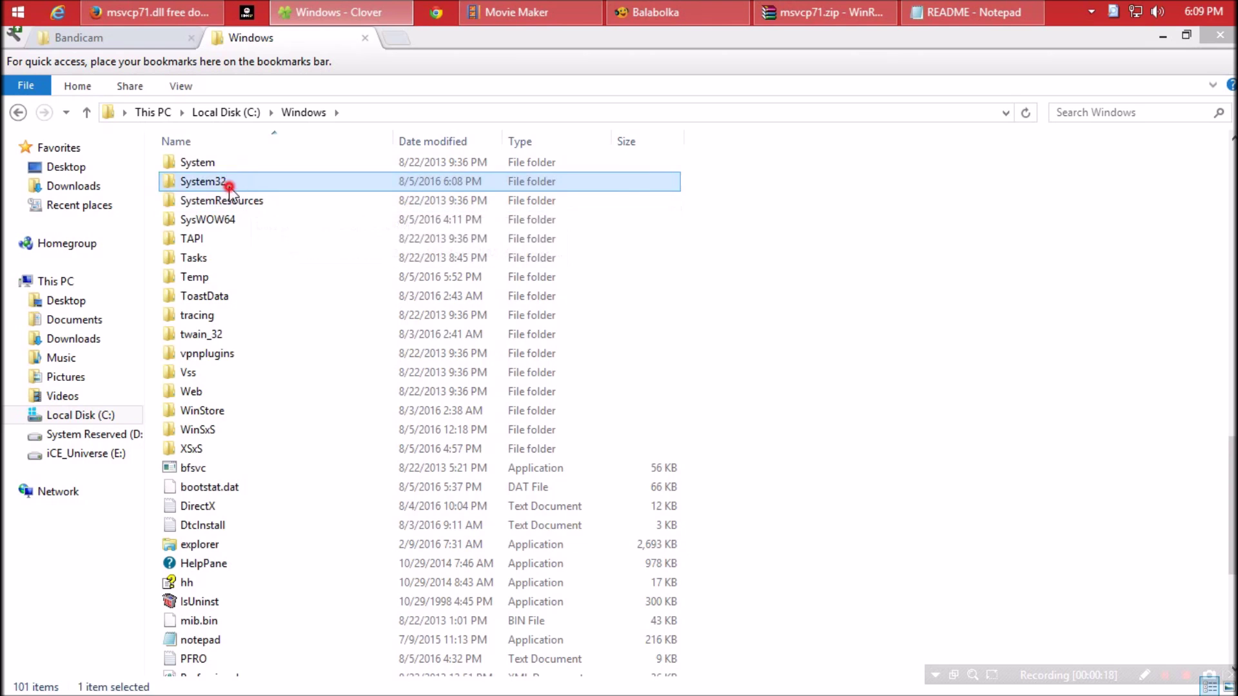
{"action": "double_click", "coordinate": [231, 184]}
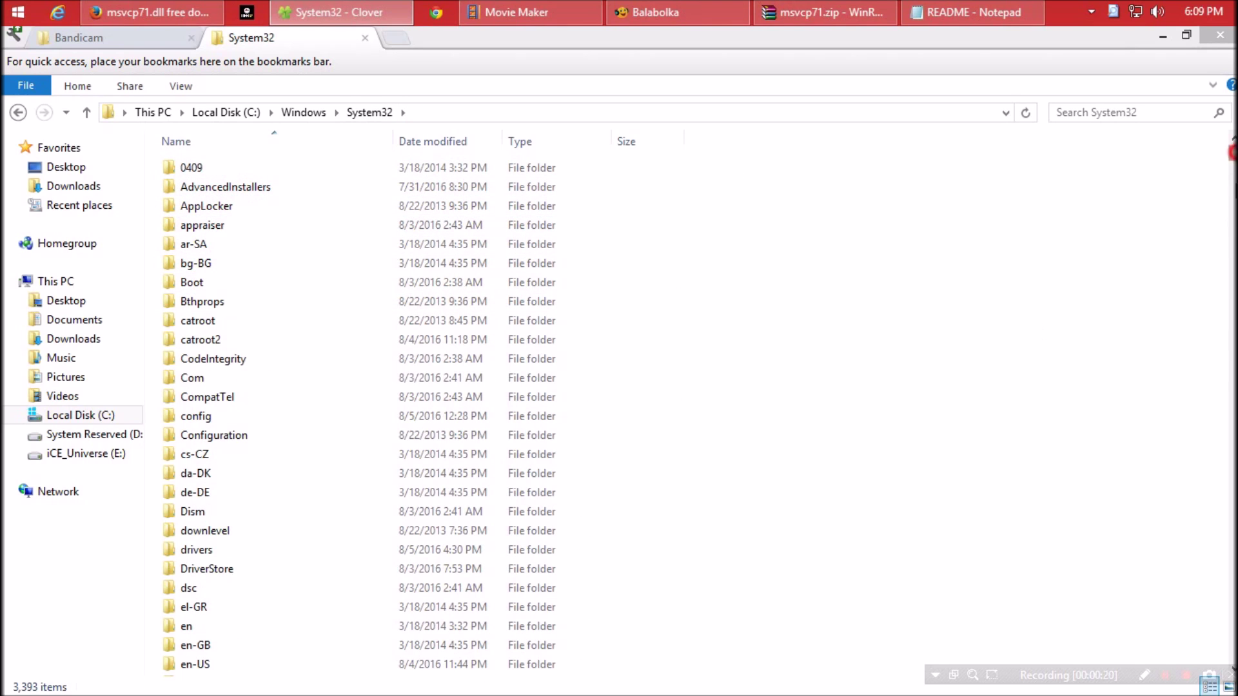
{"action": "left_click_drag", "start_coordinate": [1233, 152], "coordinate": [1229, 472]}
{"action": "left_click", "coordinate": [203, 389]}
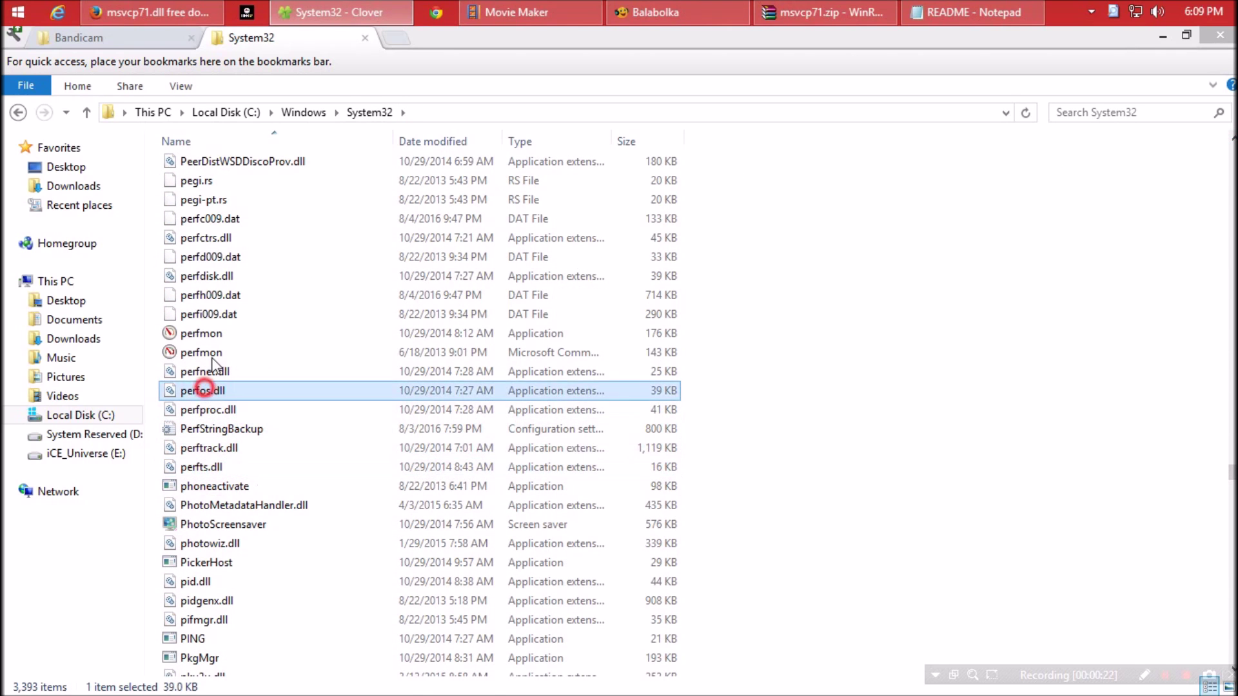
{"action": "left_click", "coordinate": [212, 314]}
{"action": "left_click", "coordinate": [262, 525]}
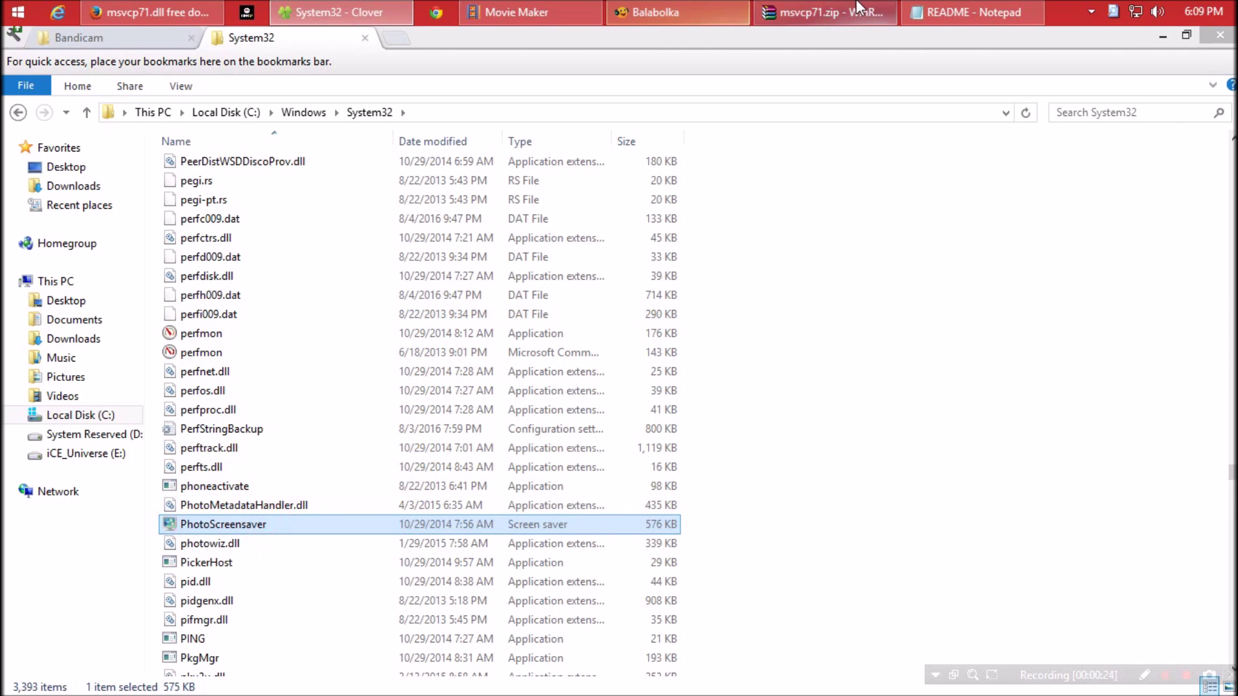
{"action": "left_click", "coordinate": [858, 7]}
- Drag msvcp71.dll from the WinRAR archive into C:\Windows\System32
{"action": "left_click", "coordinate": [310, 276]}
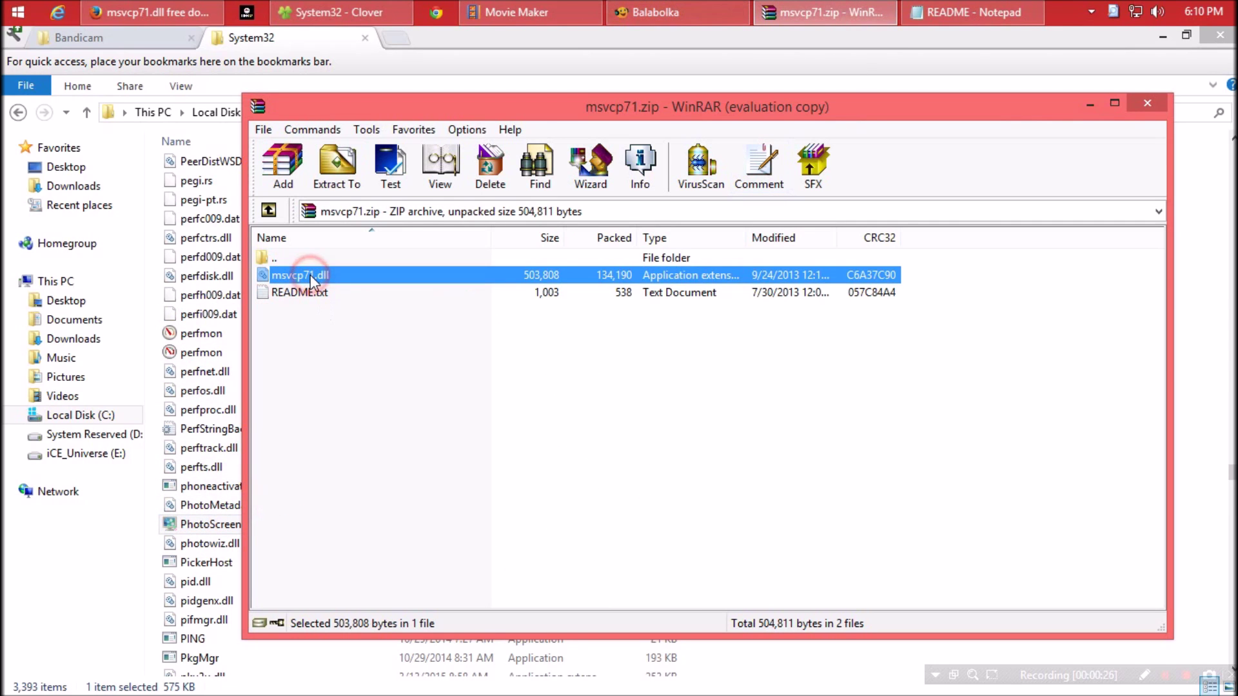
{"action": "left_click_drag", "start_coordinate": [309, 274], "coordinate": [221, 293]}
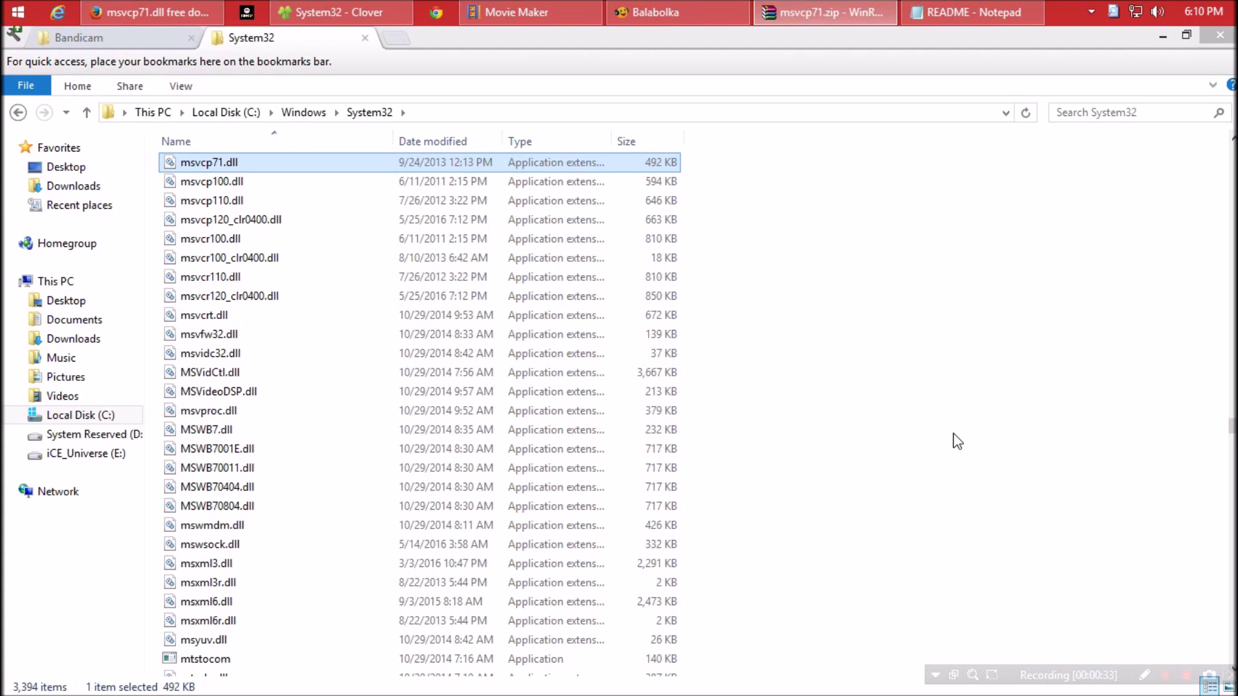
{"action": "left_click", "coordinate": [18, 12]}
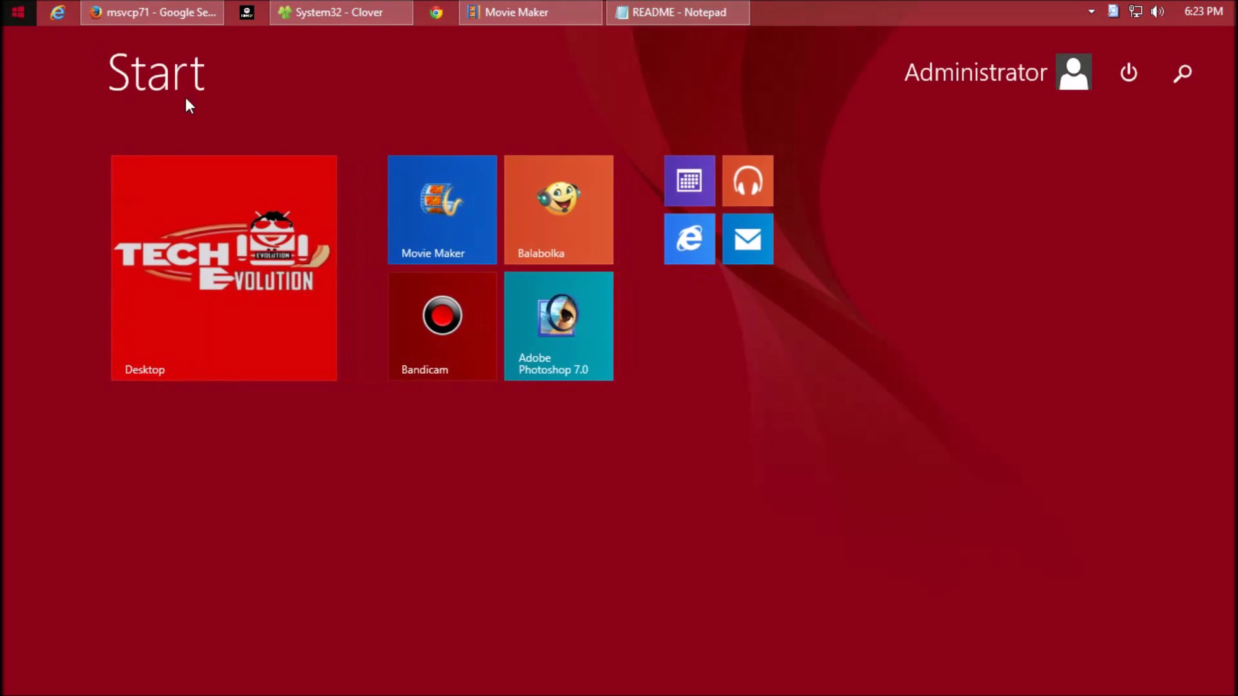
- Reopen the README in Notepad and select the Run, CMD and regsvr32 steps
{"action": "left_click", "coordinate": [1129, 74]}
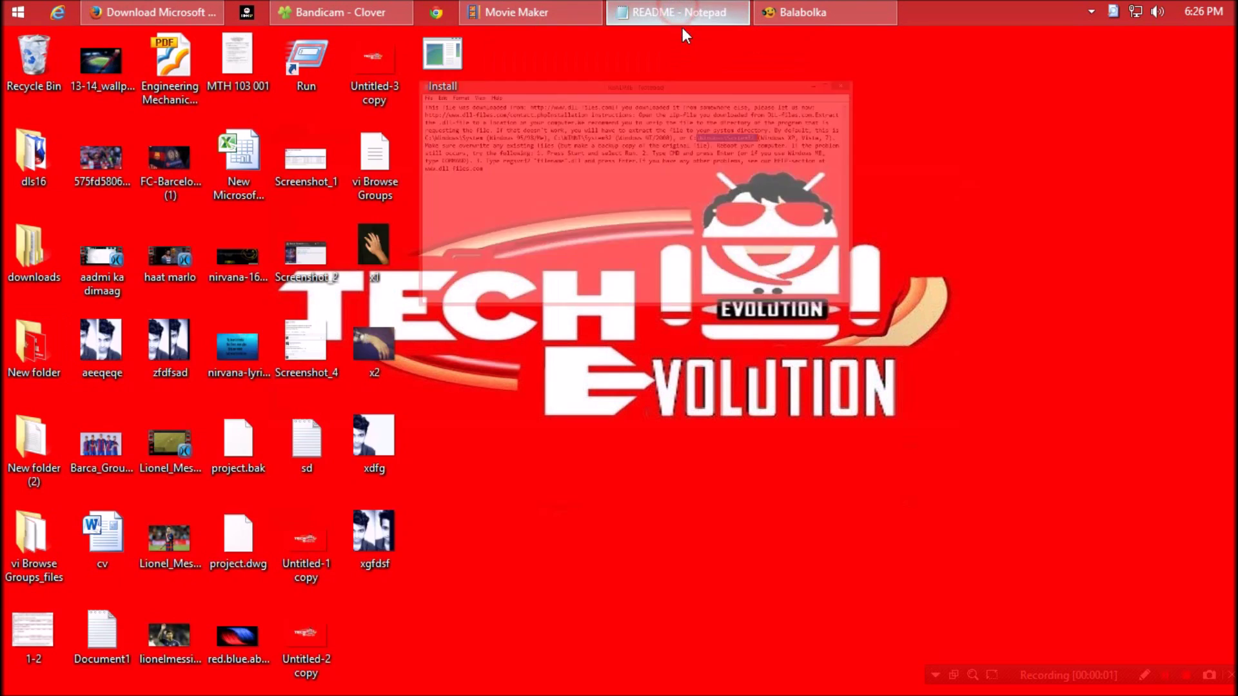
{"action": "left_click", "coordinate": [679, 11]}
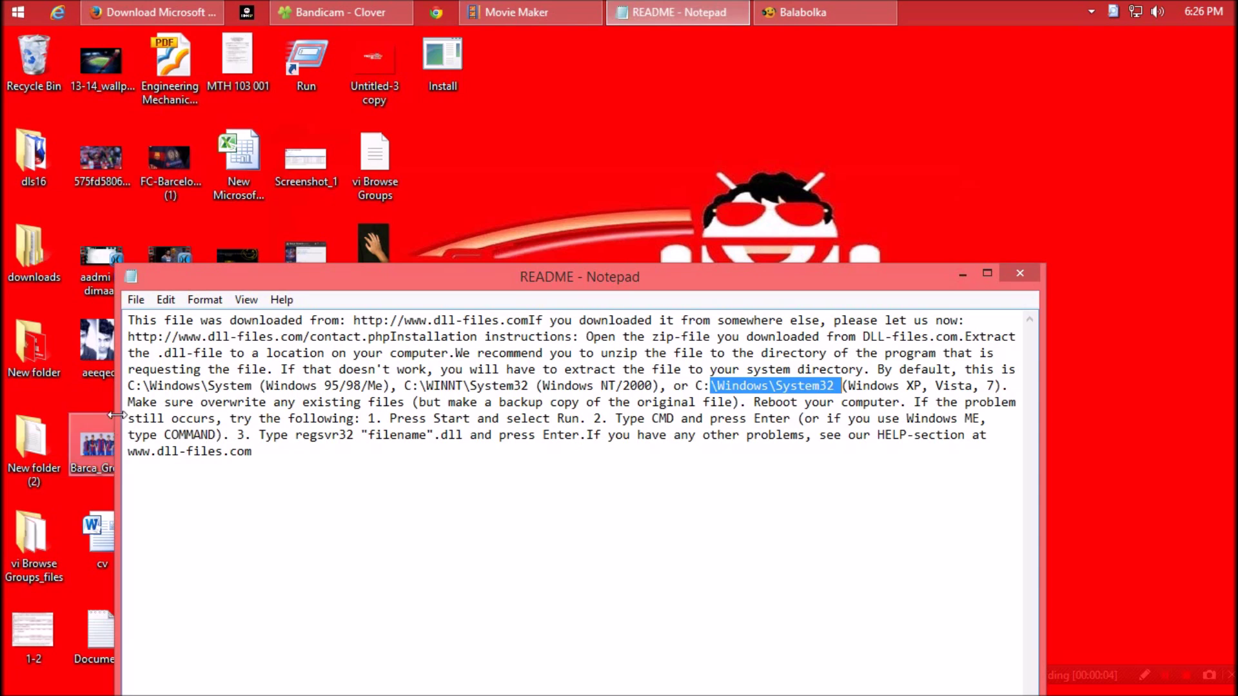
{"action": "left_click_drag", "start_coordinate": [506, 419], "coordinate": [553, 486]}
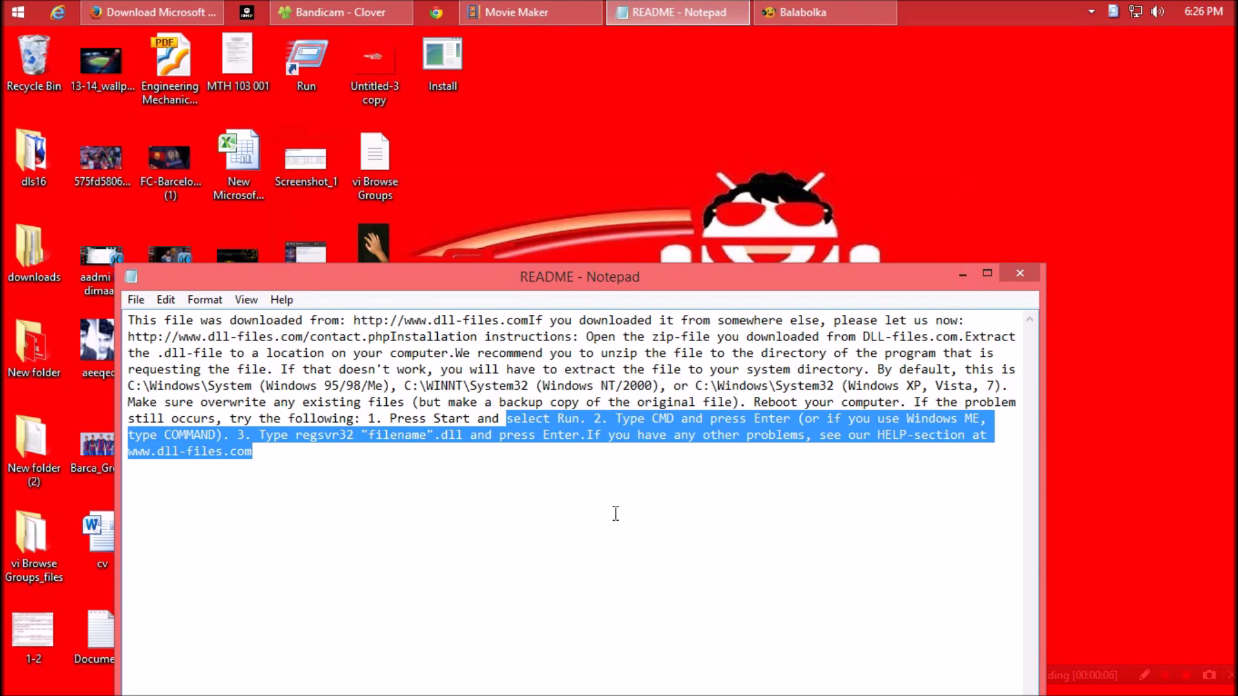
- Search Google for Microsoft Runtime C Library and open the Visual C++ 2010 Redistributable (x86) page
{"action": "key", "text": "alt+Tab"}
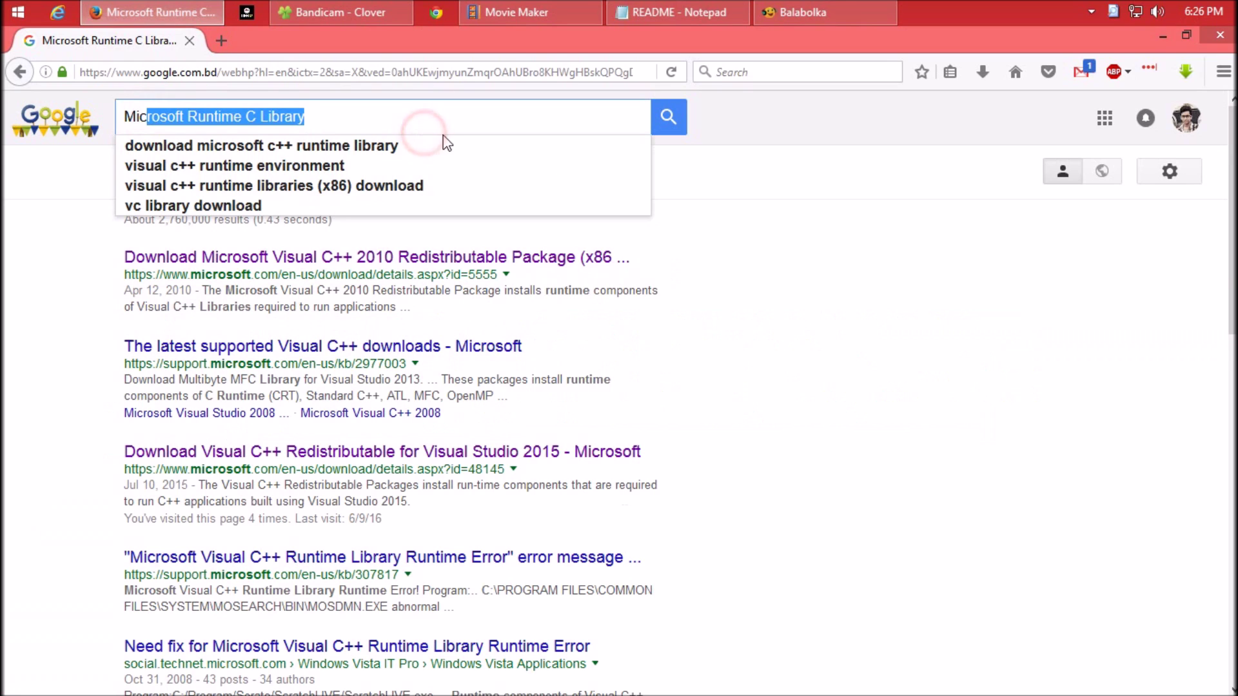
{"action": "left_click", "coordinate": [858, 290]}
{"action": "left_click", "coordinate": [44, 273]}
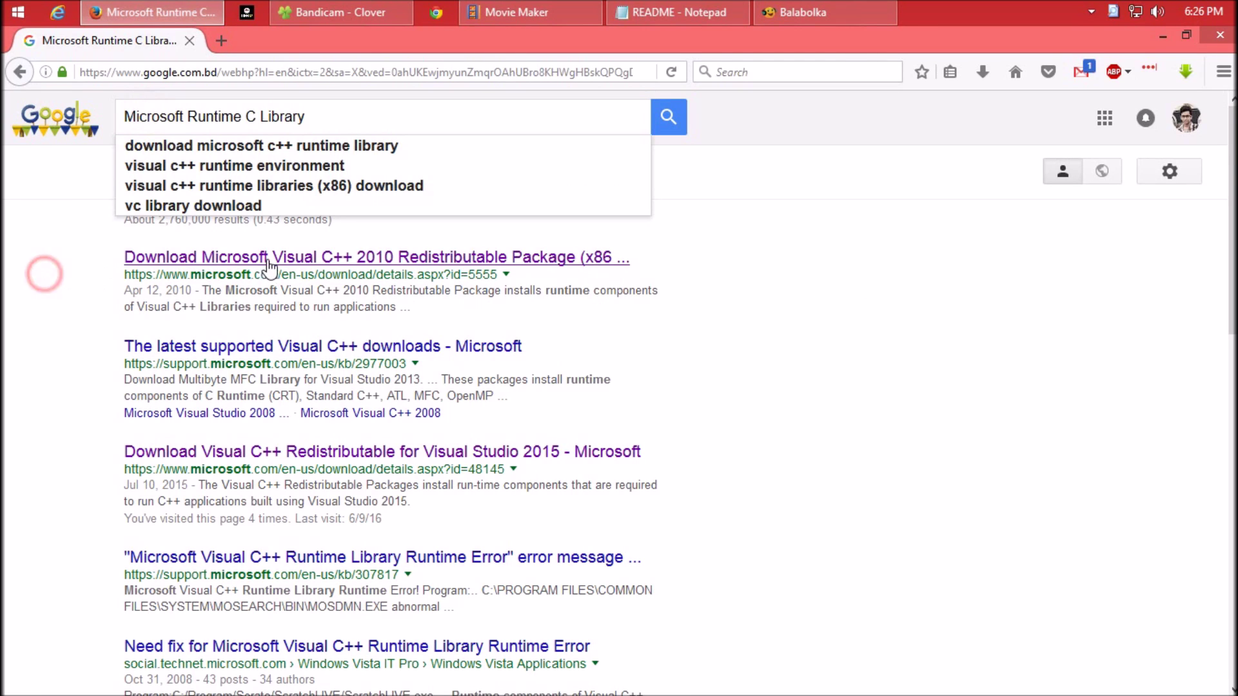
{"action": "left_click", "coordinate": [272, 261]}
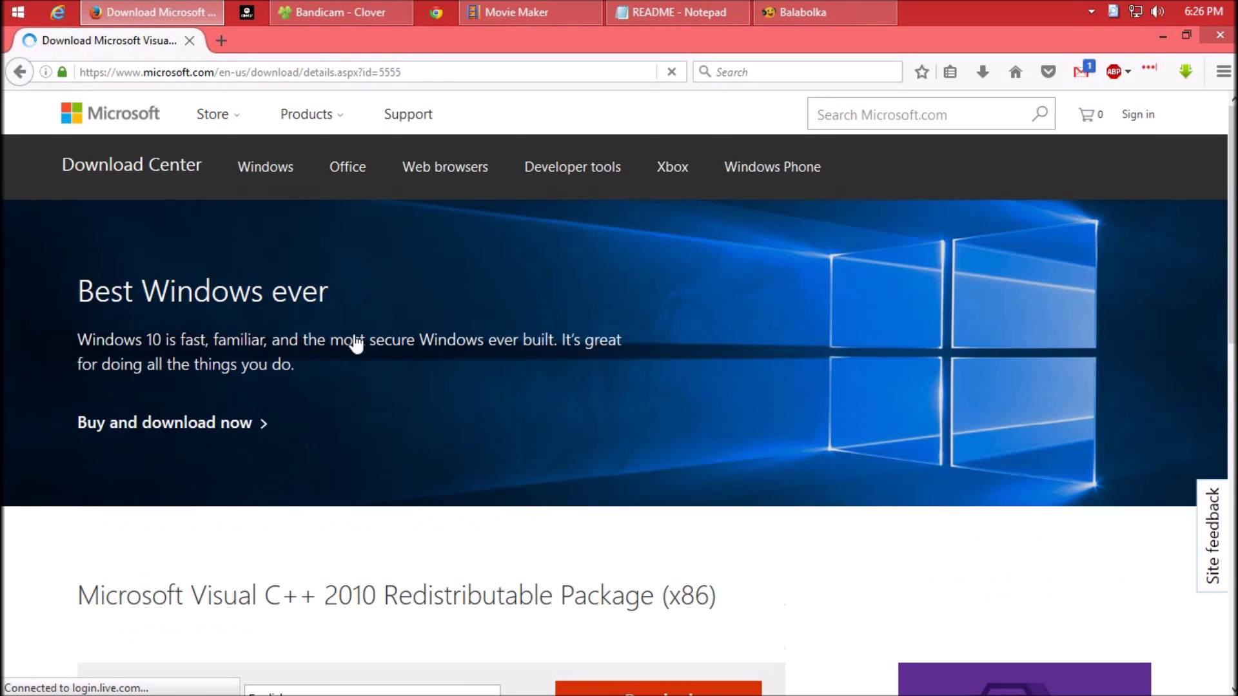
{"action": "scroll", "coordinate": [711, 507], "scroll_direction": "down", "scroll_amount": 1}
{"action": "scroll", "coordinate": [710, 506], "scroll_direction": "down", "scroll_amount": 3}
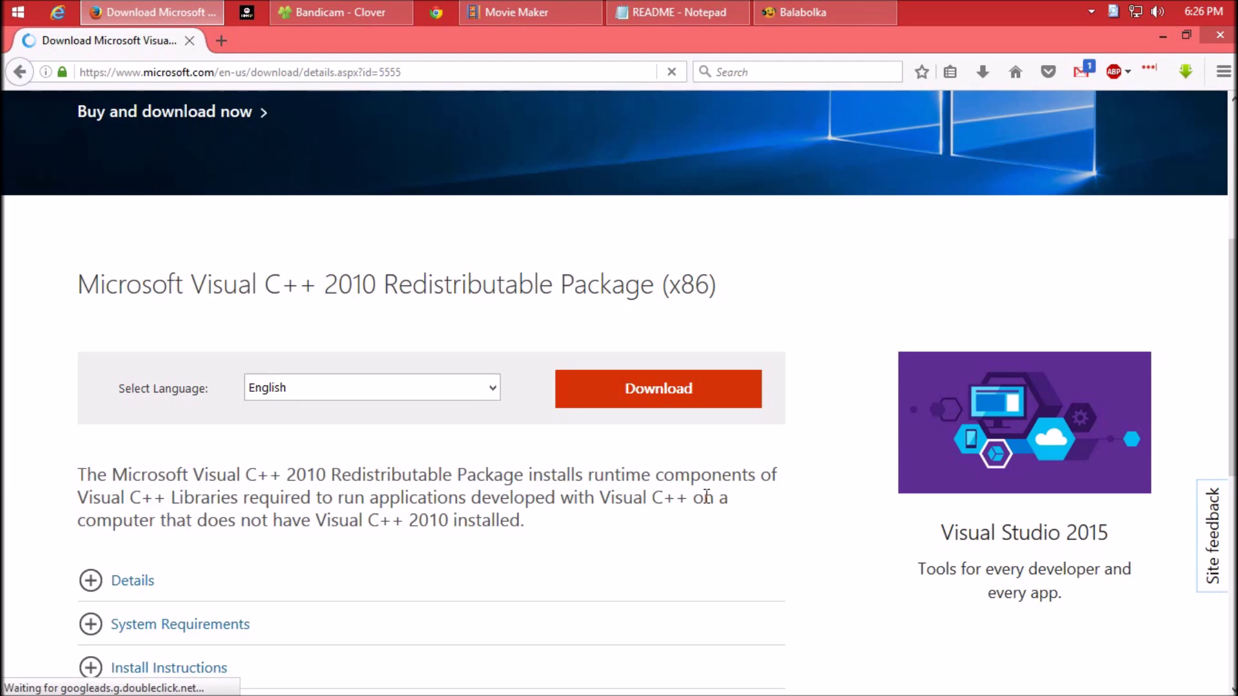